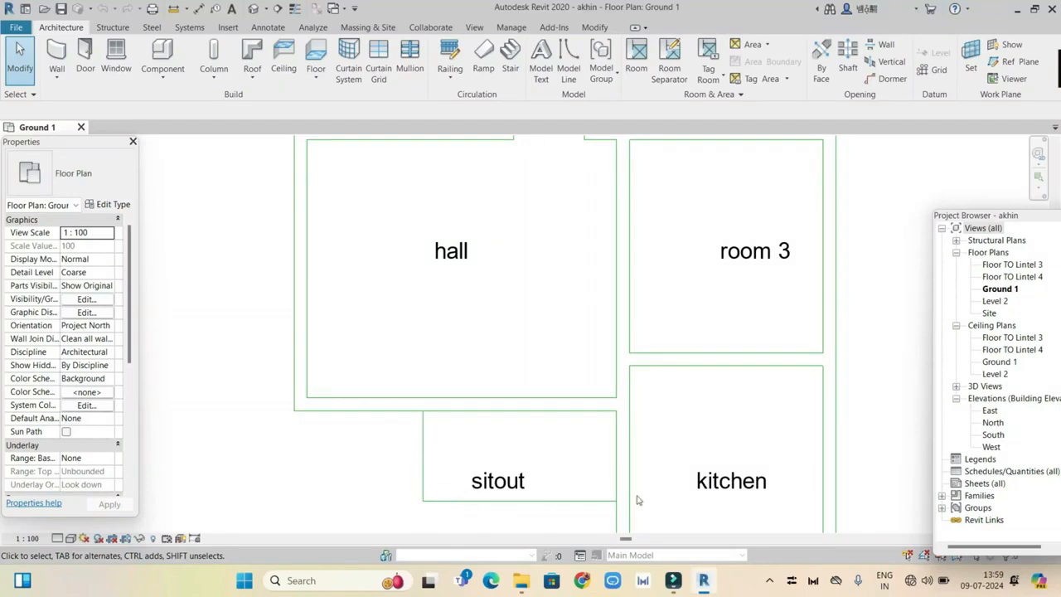
Place one 475 x 610 mm rectangular architectural column at the lower-left corner of the sitout on the Ground 1 plan.
scroll(445, 439, "down", 2)
middle_click_drag(446, 453, 451, 544)
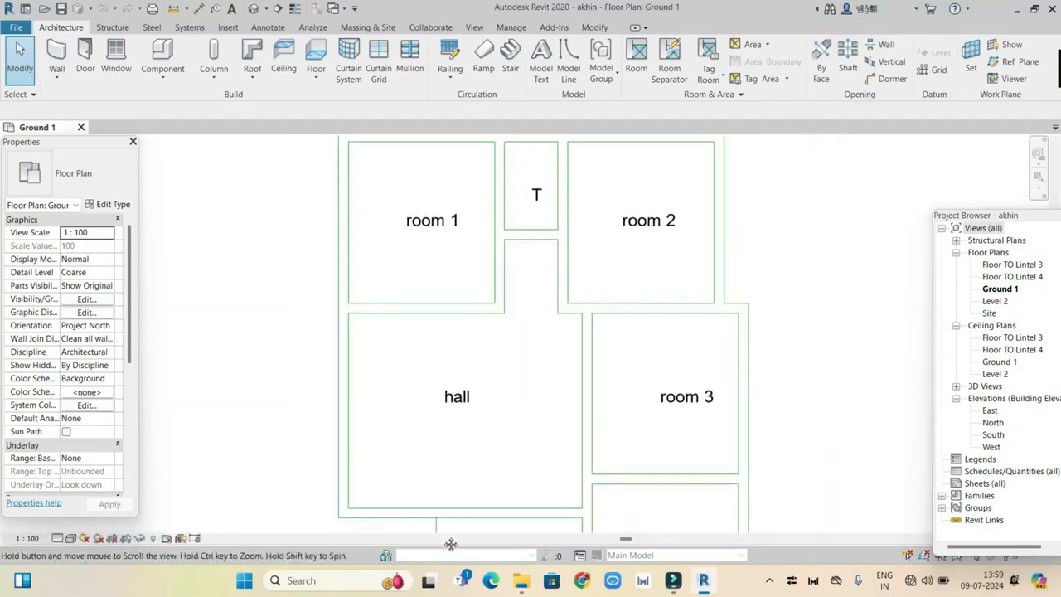
scroll(375, 199, "down", 1)
middle_click_drag(372, 205, 374, 329)
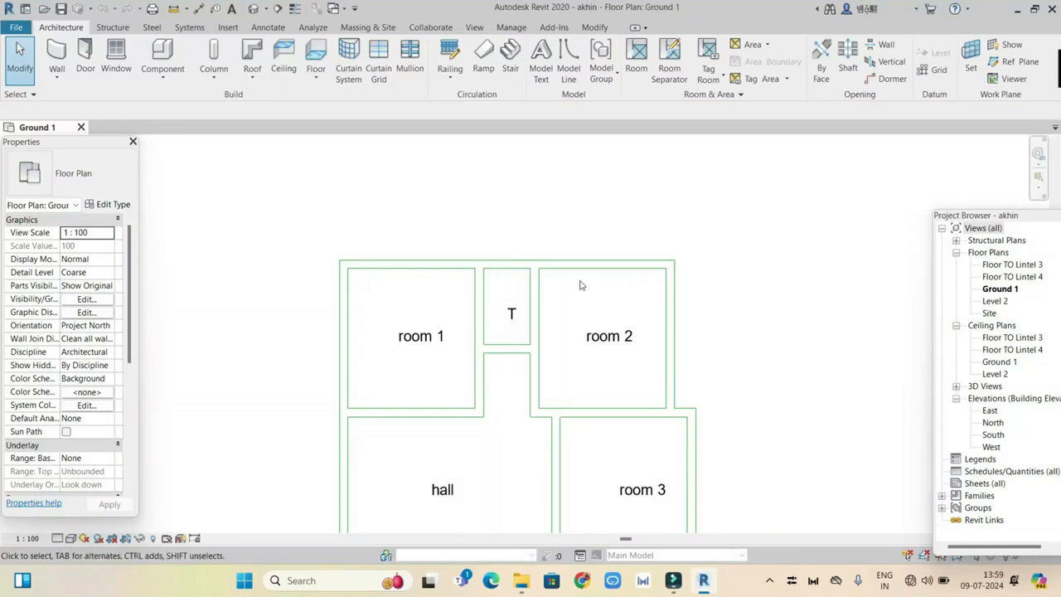
scroll(682, 402, "down", 2)
middle_click_drag(590, 415, 589, 292)
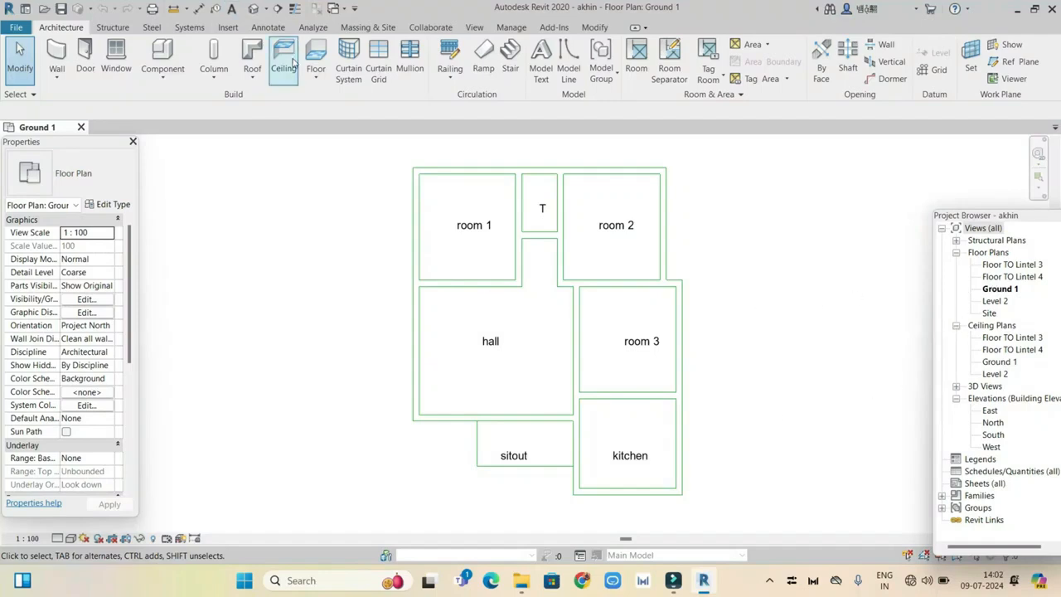
left_click(220, 79)
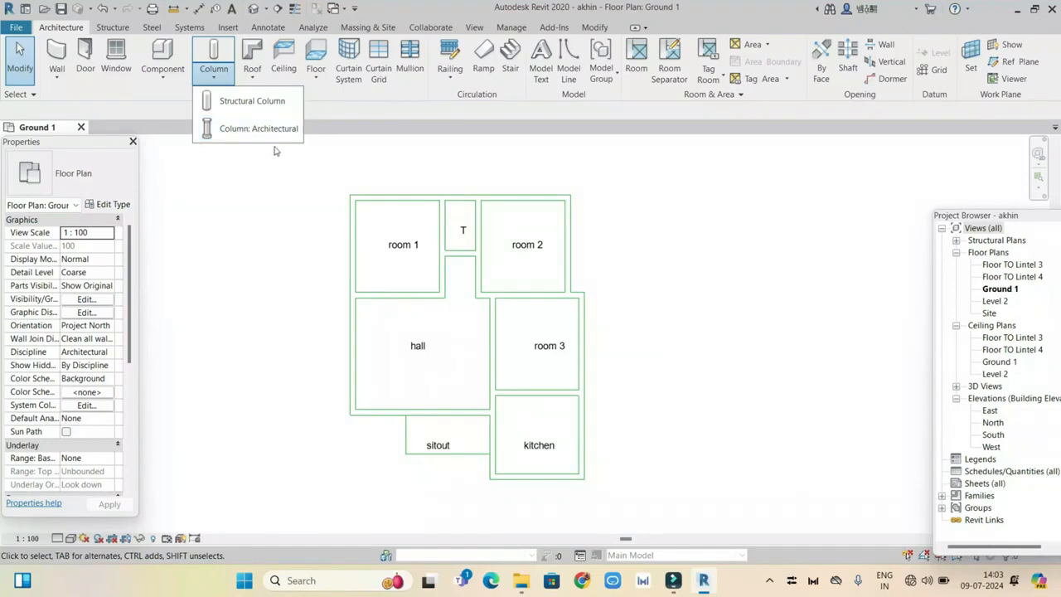
left_click(271, 131)
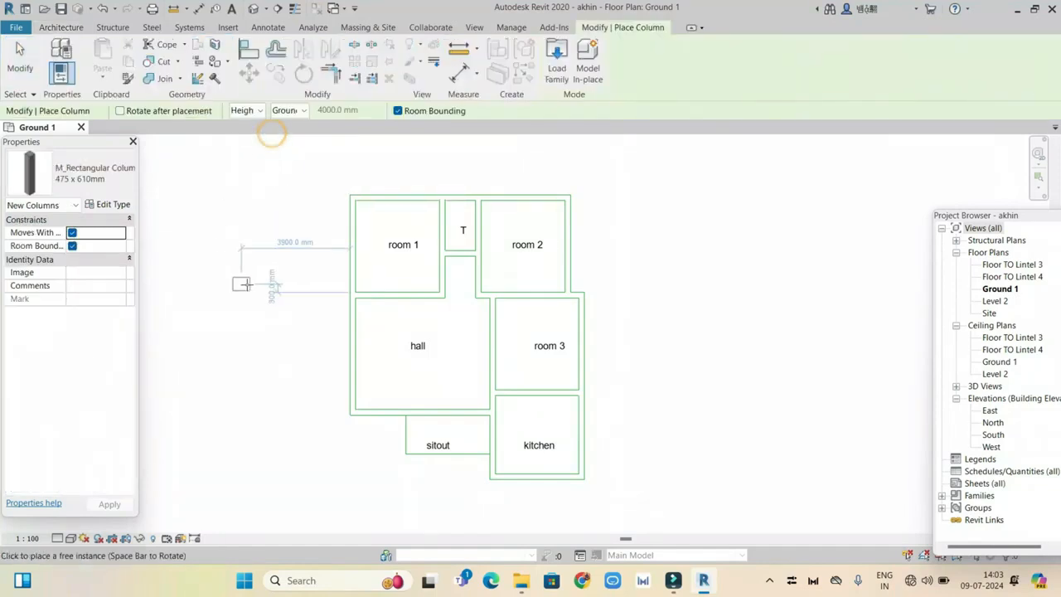
scroll(395, 335, "up", 3)
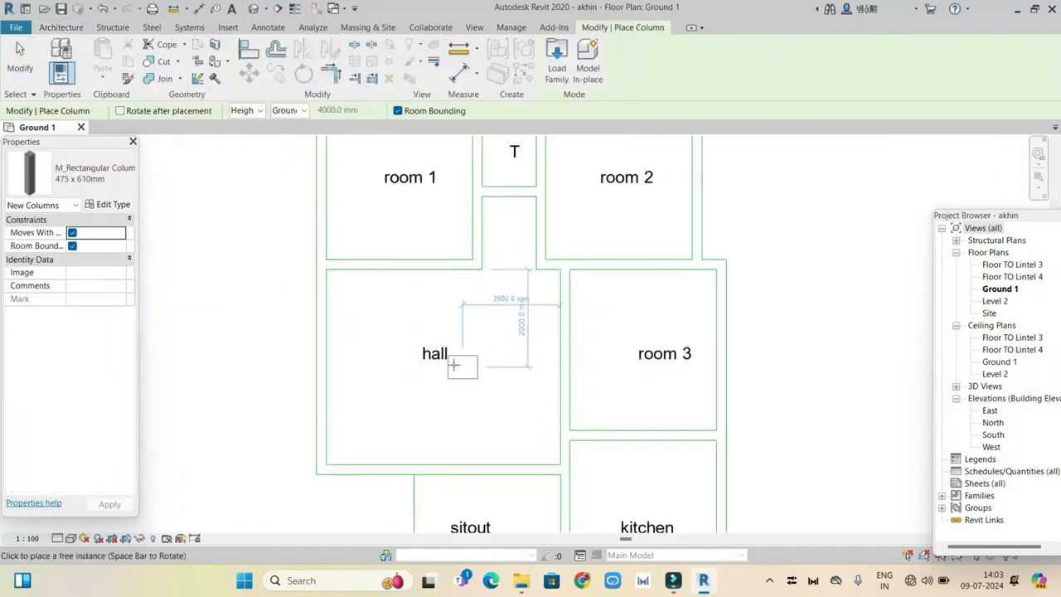
scroll(457, 407, "down", 3)
middle_click_drag(505, 445, 459, 379)
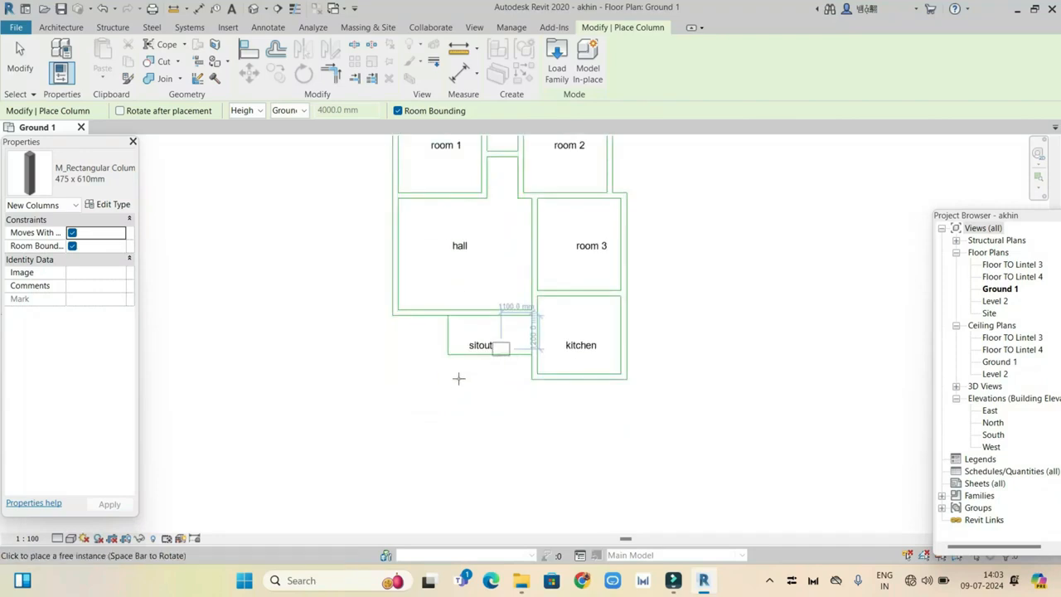
left_click(456, 346)
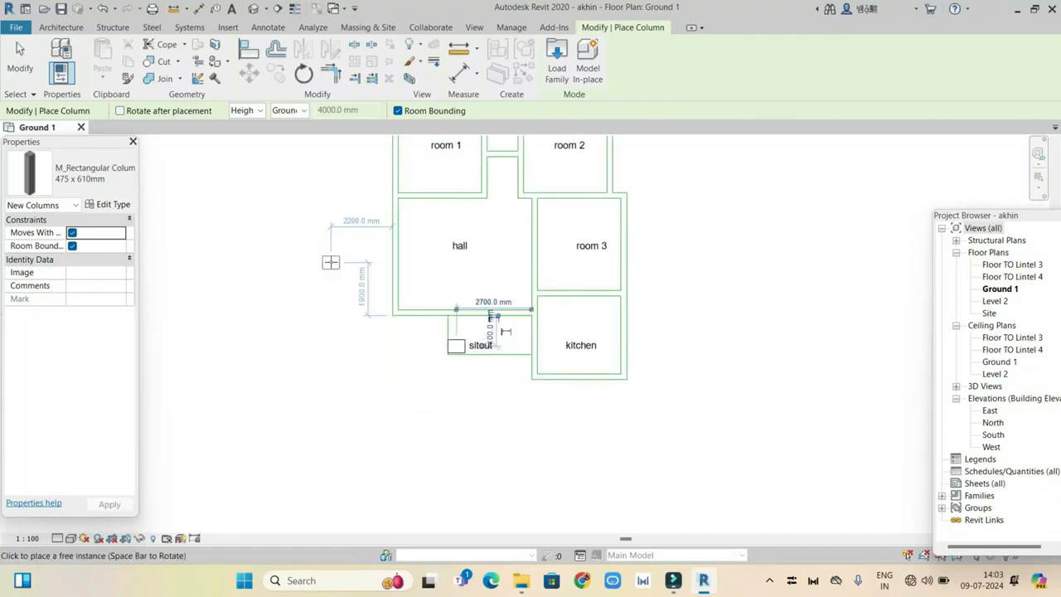
right_click(330, 262)
left_click(356, 271)
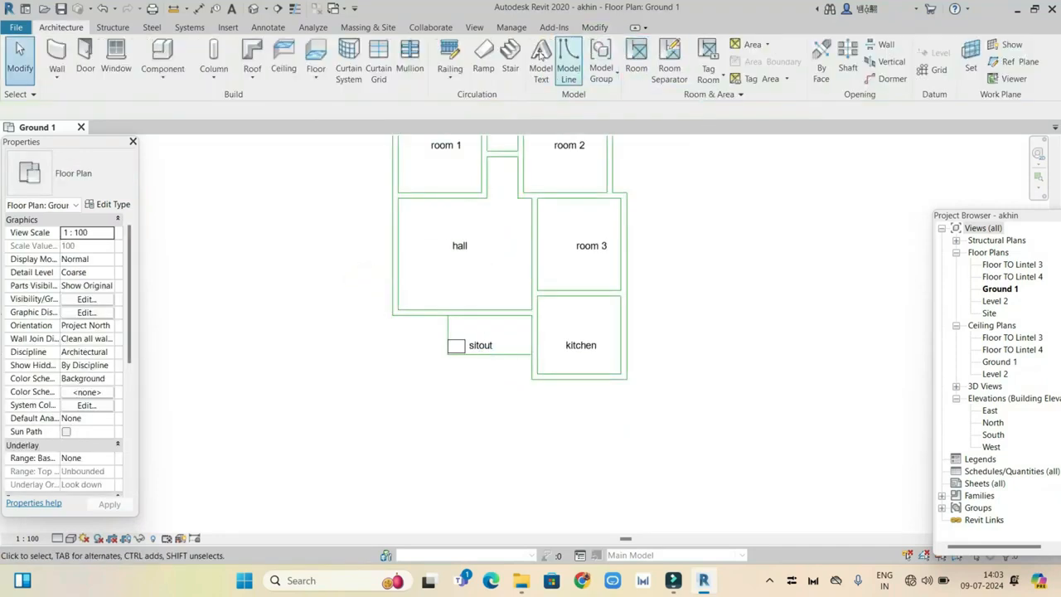
Open the default 3D view and orbit it towards the front to inspect the sitout column.
left_click(473, 27)
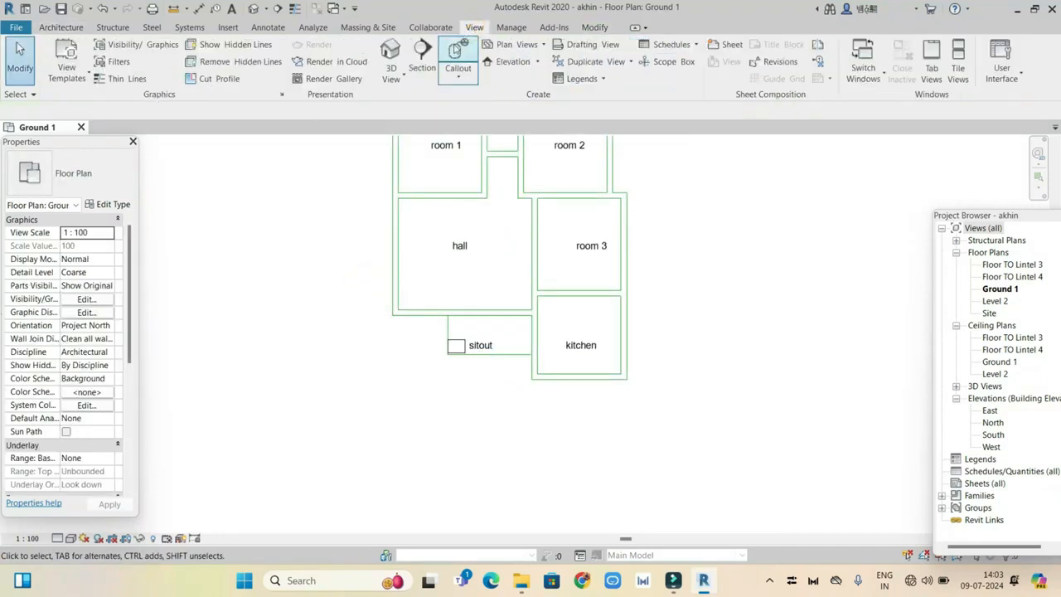
left_click(393, 55)
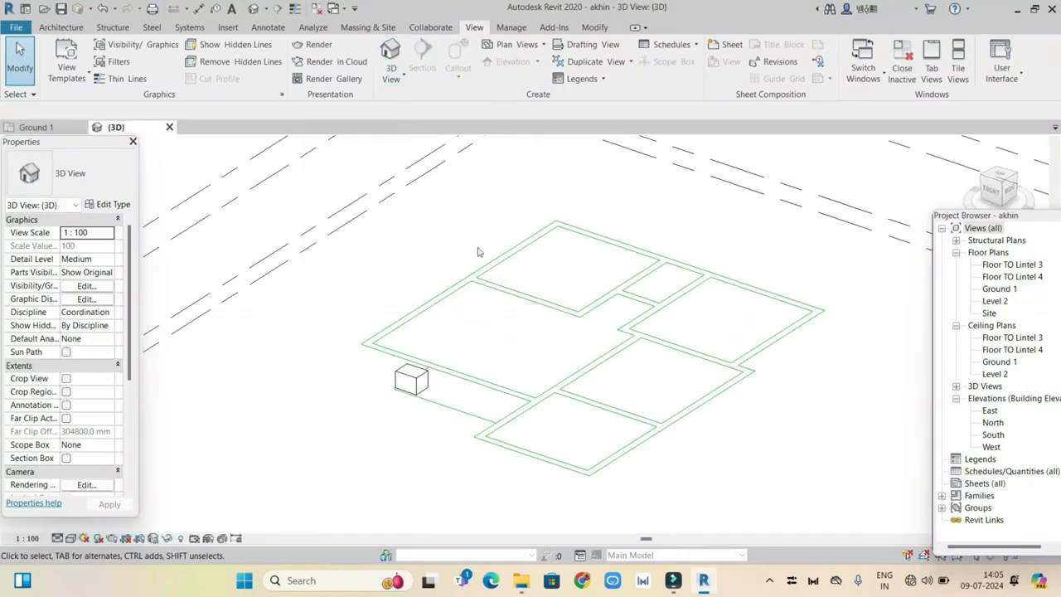
left_click(993, 189)
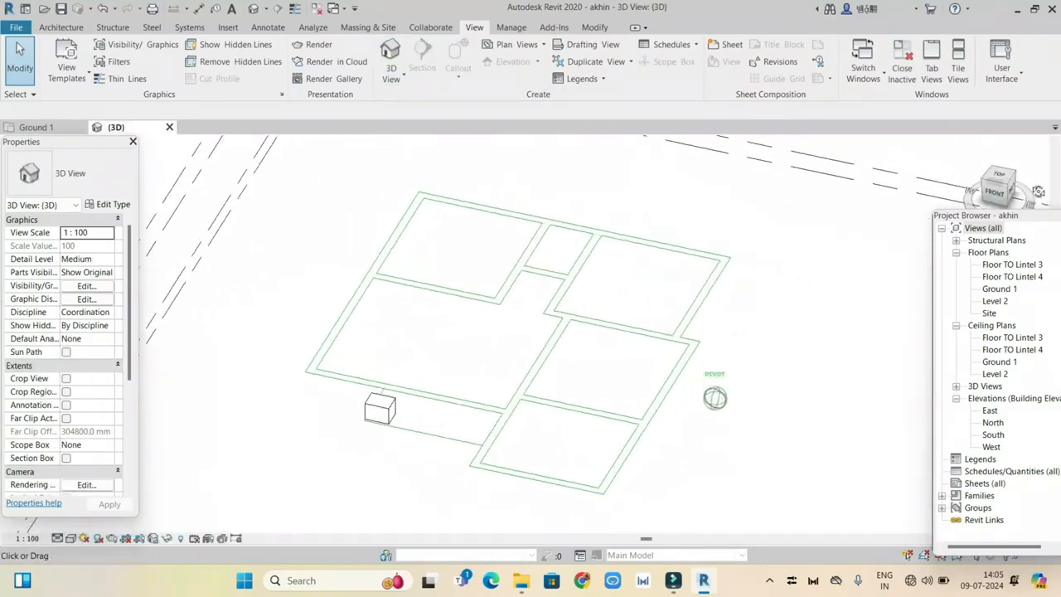
mouse_move(715, 398)
middle_mouse_down("shift")
mouse_move(697, 490)
mouse_move(638, 456)
middle_mouse_up("shift")
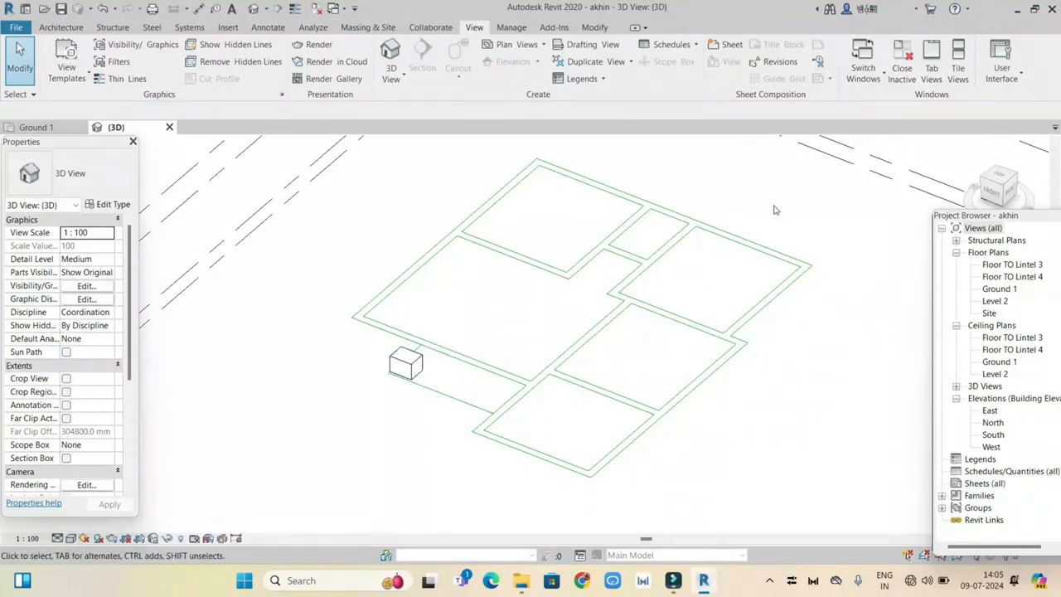
left_click_drag(980, 189, 1002, 189)
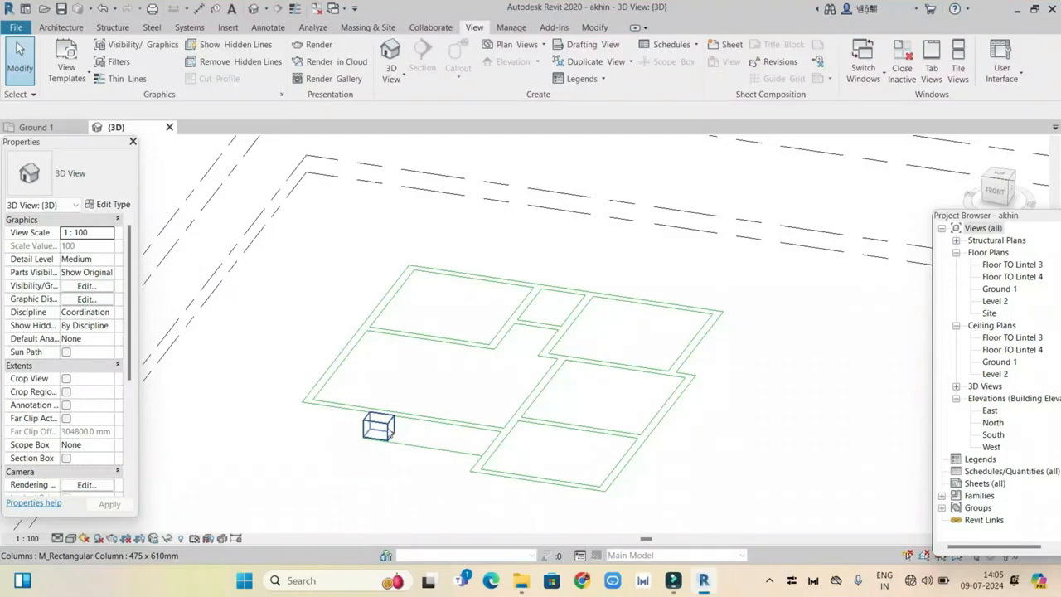
Set the sitout column's top level to Floor TO Lintel 4 and look at it from the front.
left_click(382, 427)
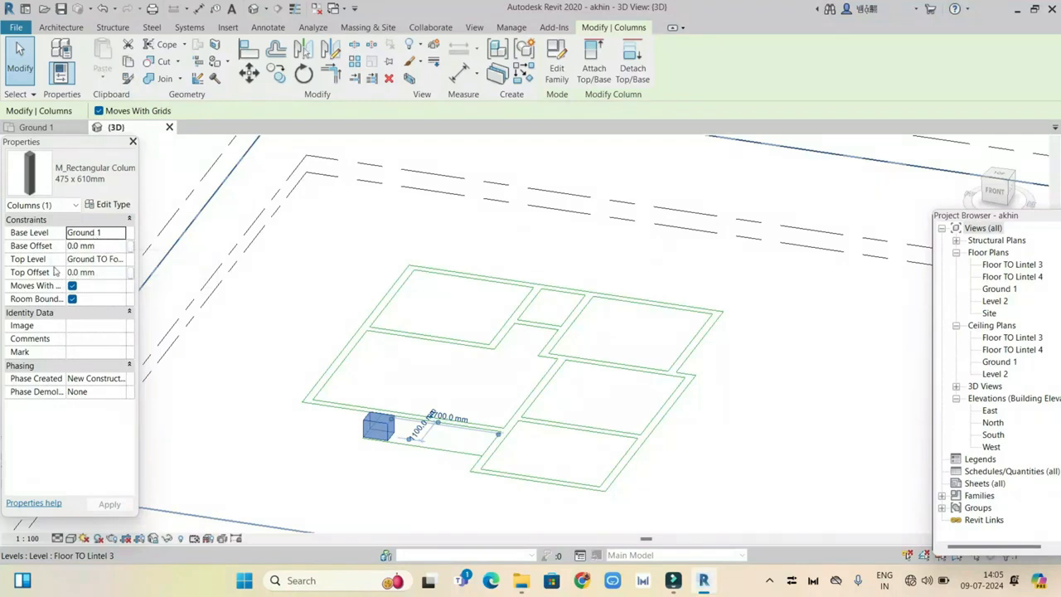
left_click(124, 260)
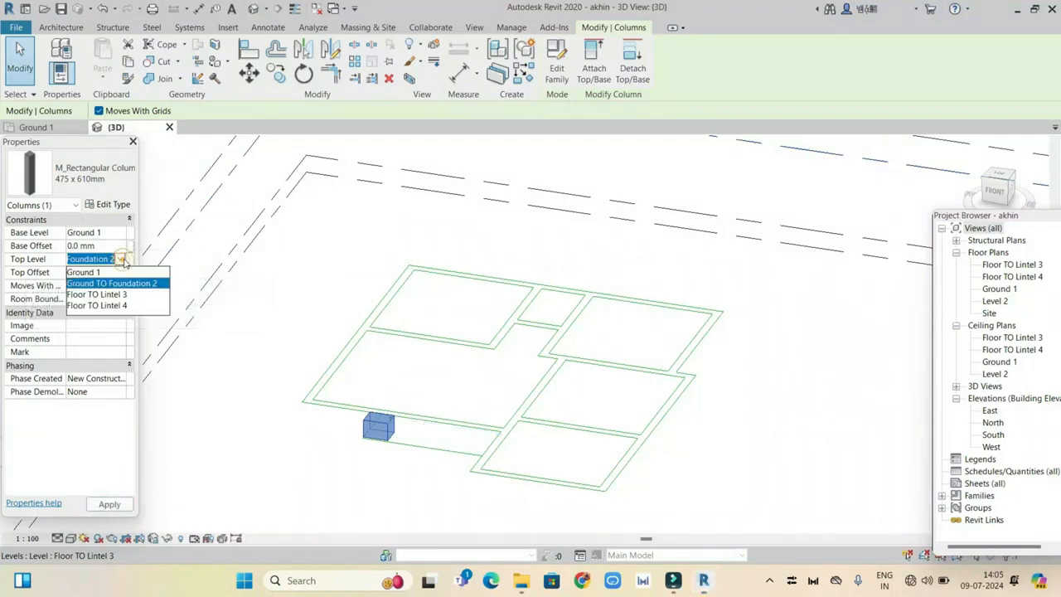
left_click(104, 300)
left_click(109, 504)
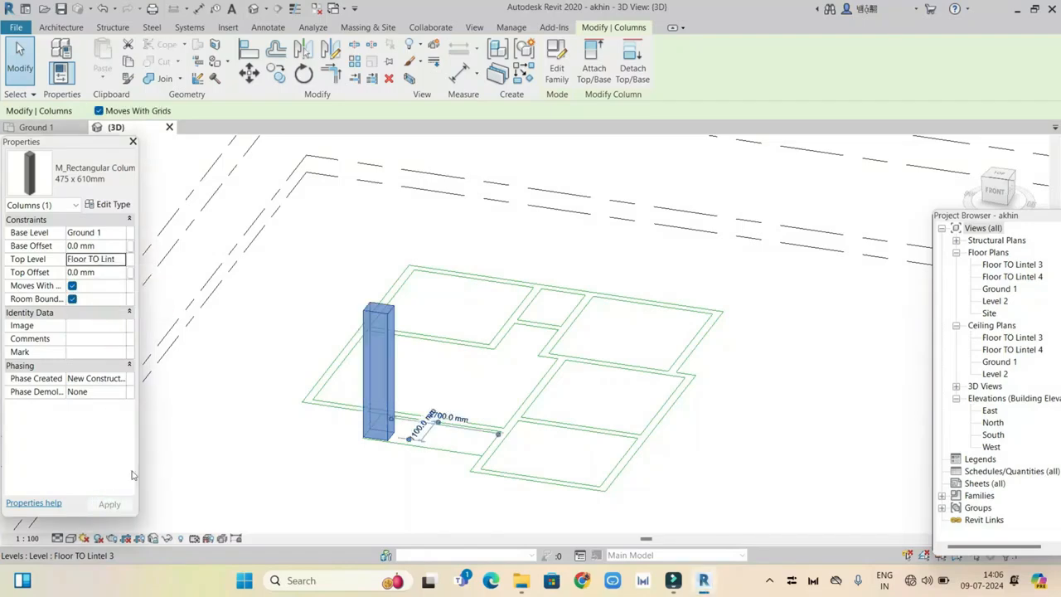
left_click(218, 417)
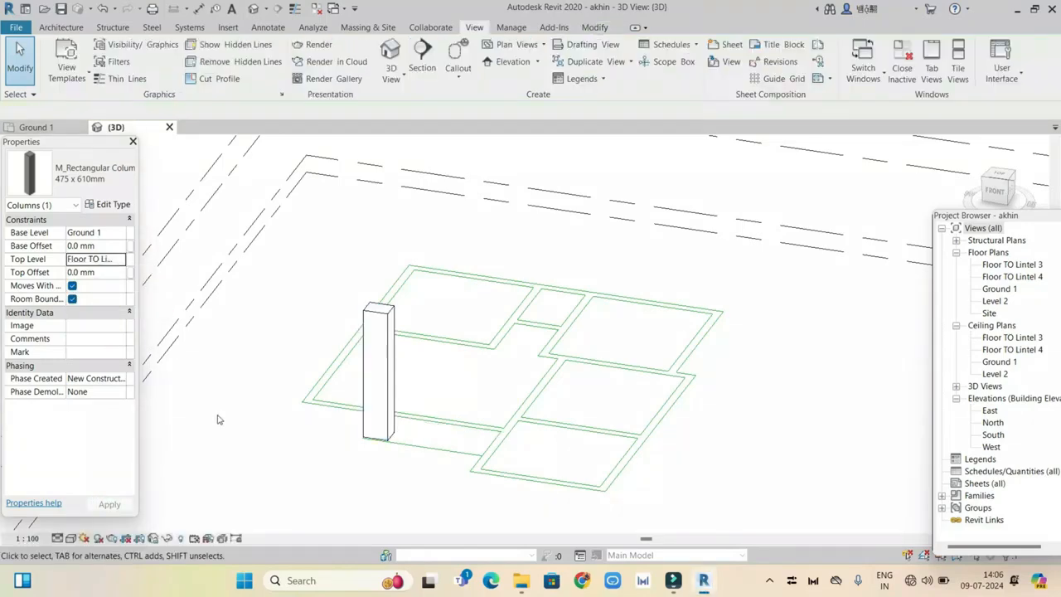
left_click(999, 197)
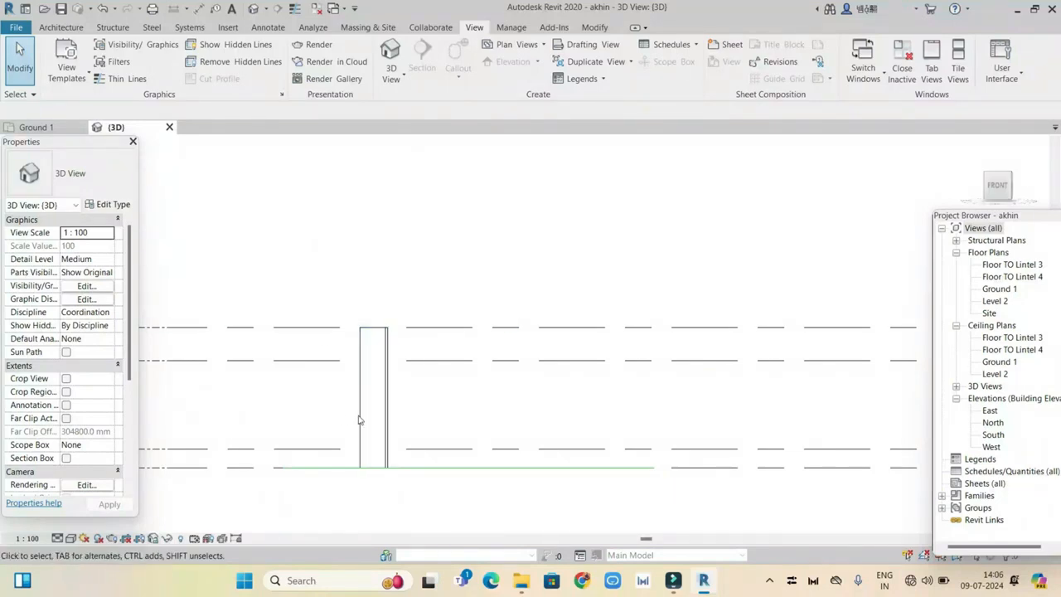
Return to the Ground 1 floor plan and bring the whole house layout into view.
double_click(999, 290)
middle_click_drag(519, 301, 514, 397)
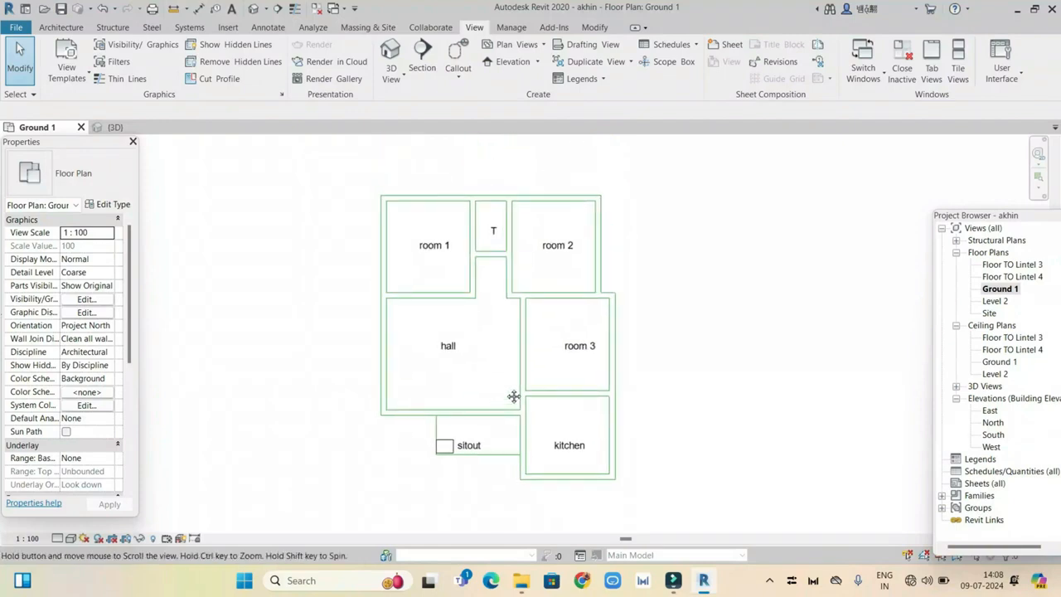
scroll(514, 391, "up", 5)
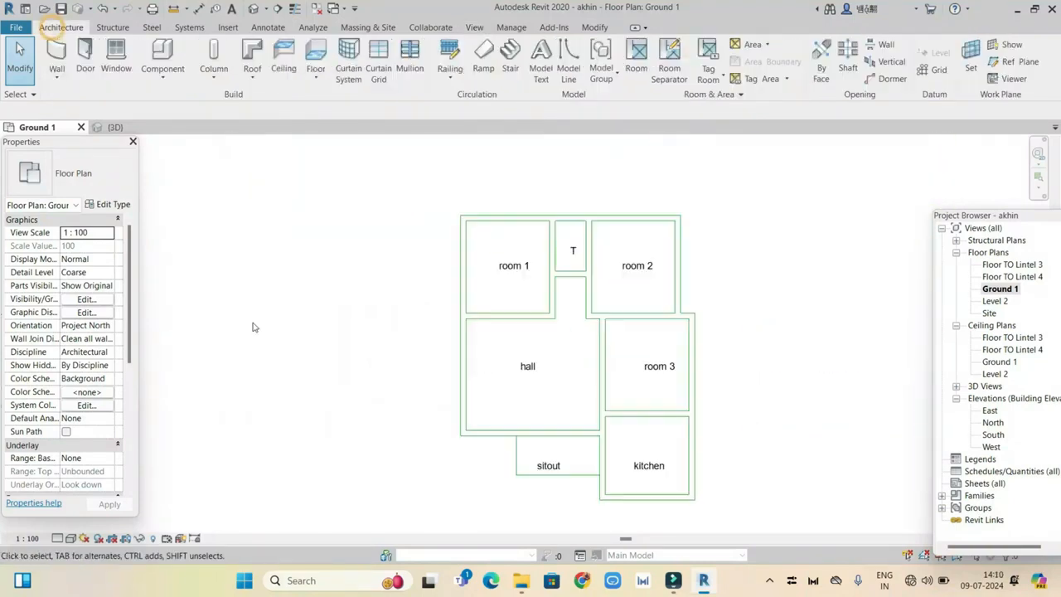
key("c")
key("l")
right_click(348, 380)
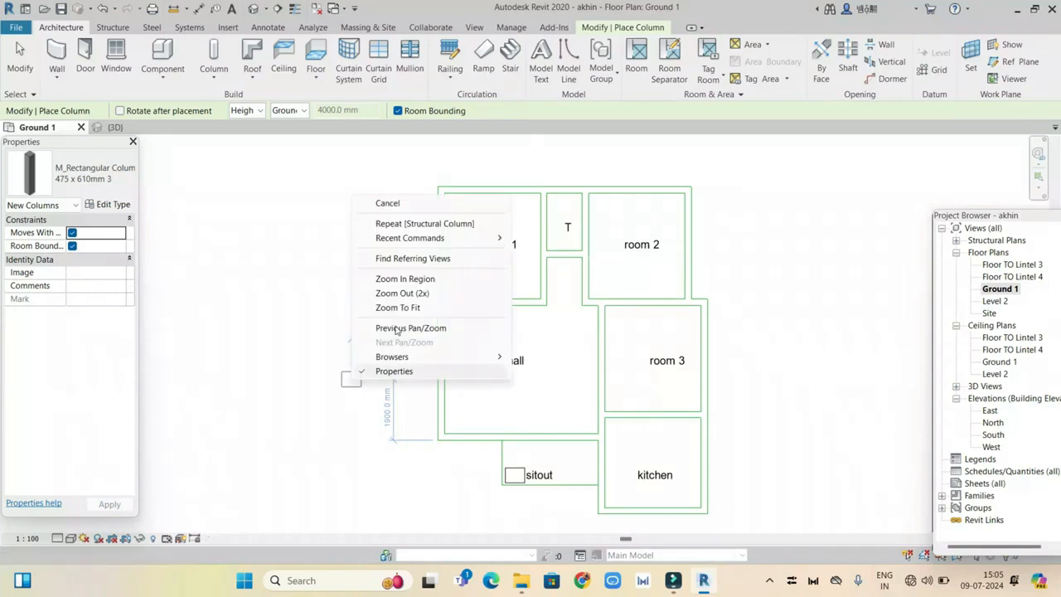
left_click(388, 204)
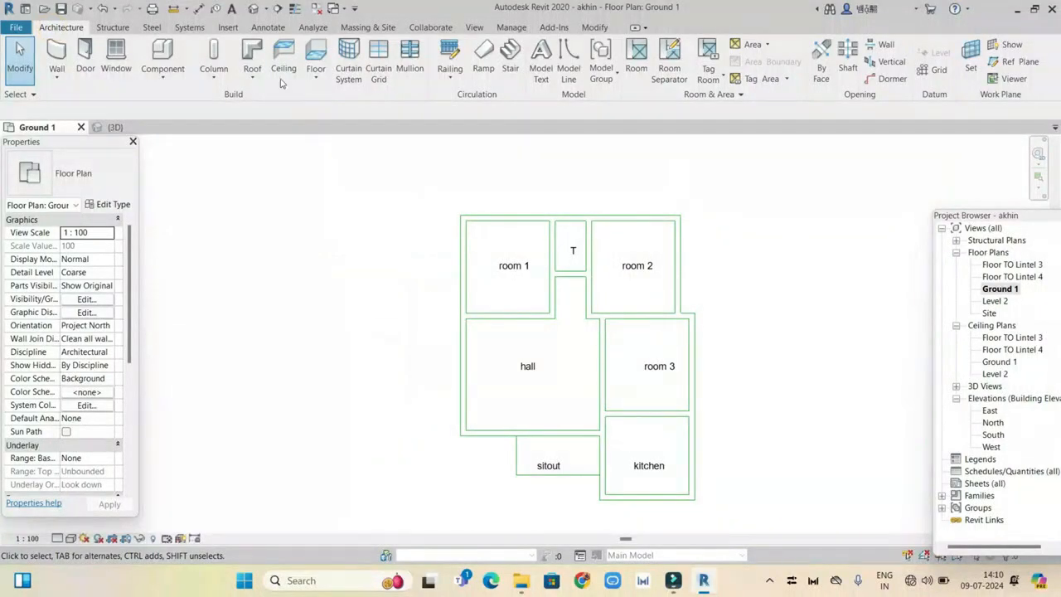
Start an architectural column and duplicate its 475 x 610mm type as 475 x 610mm 2.
left_click(213, 76)
left_click(237, 130)
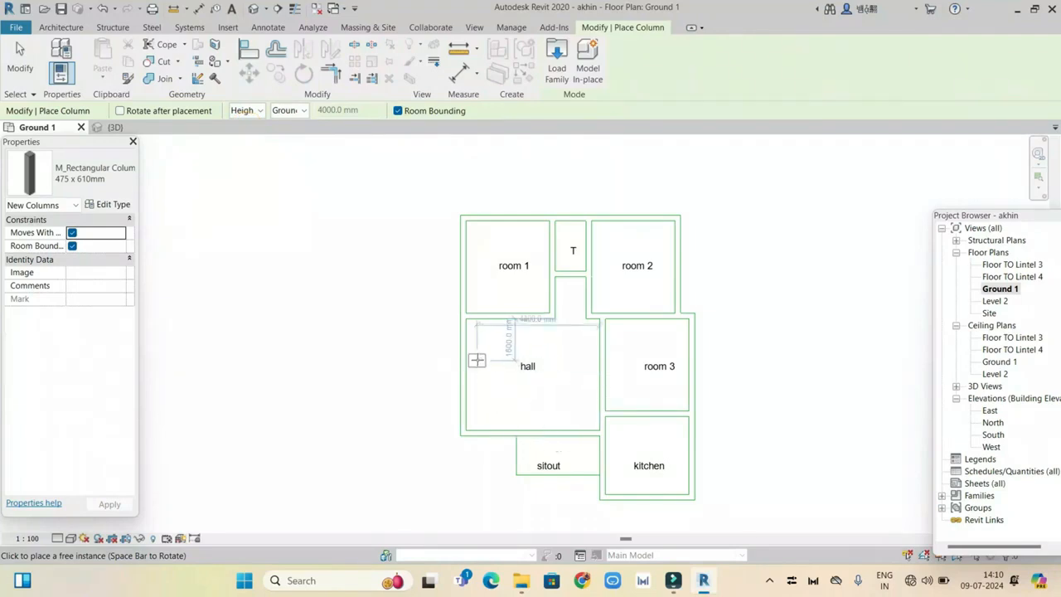
scroll(474, 360, "up", 2)
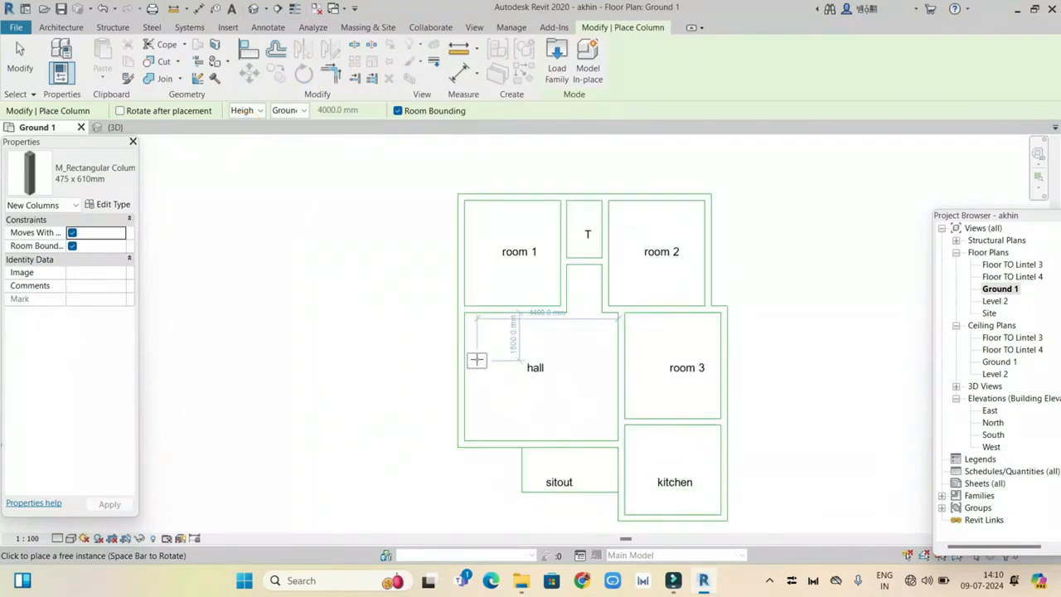
left_click(108, 205)
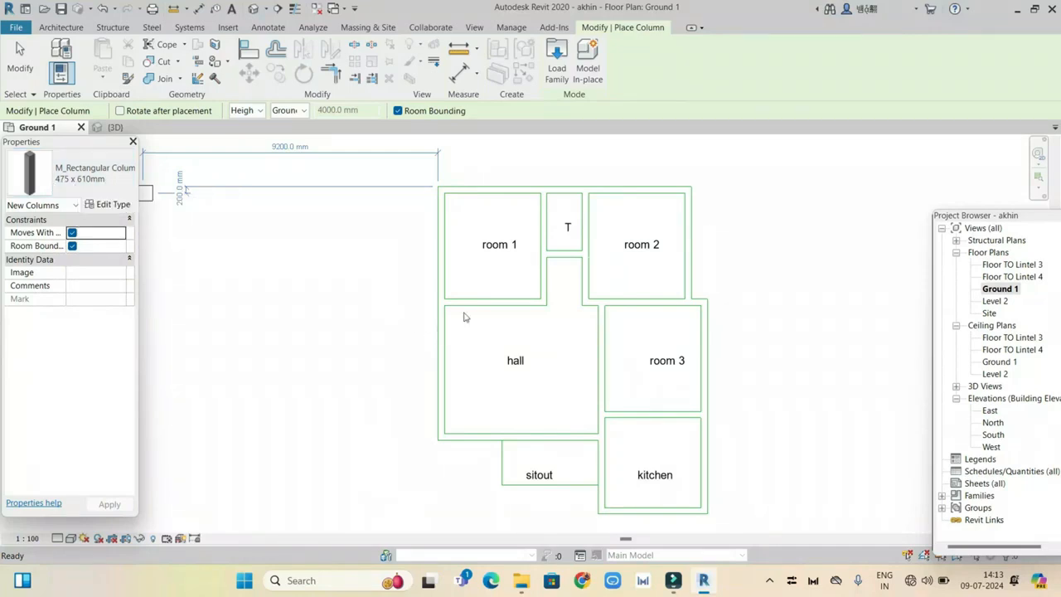
left_click(109, 204)
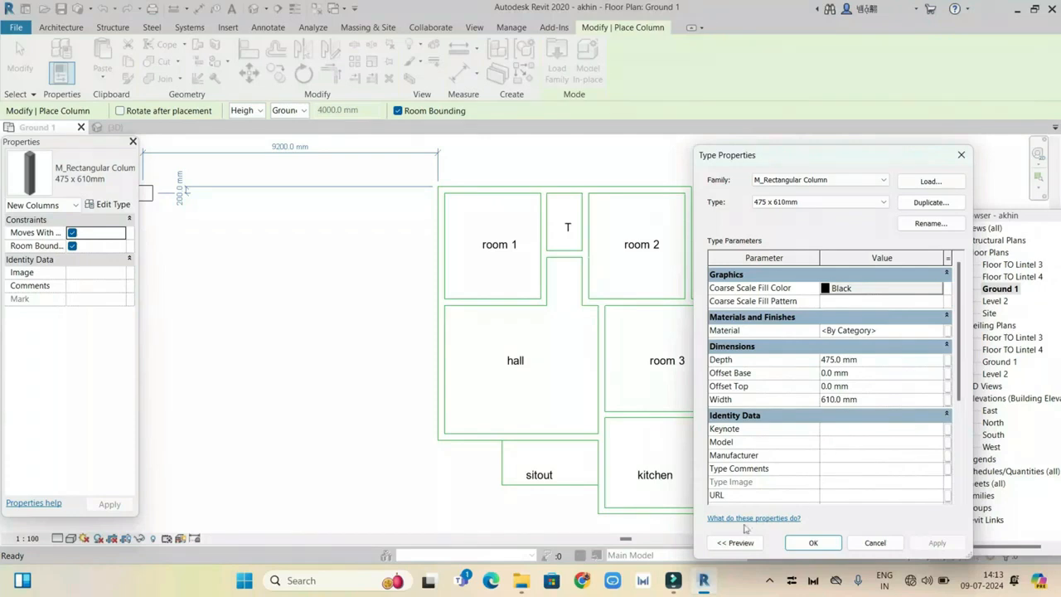
left_click(813, 542)
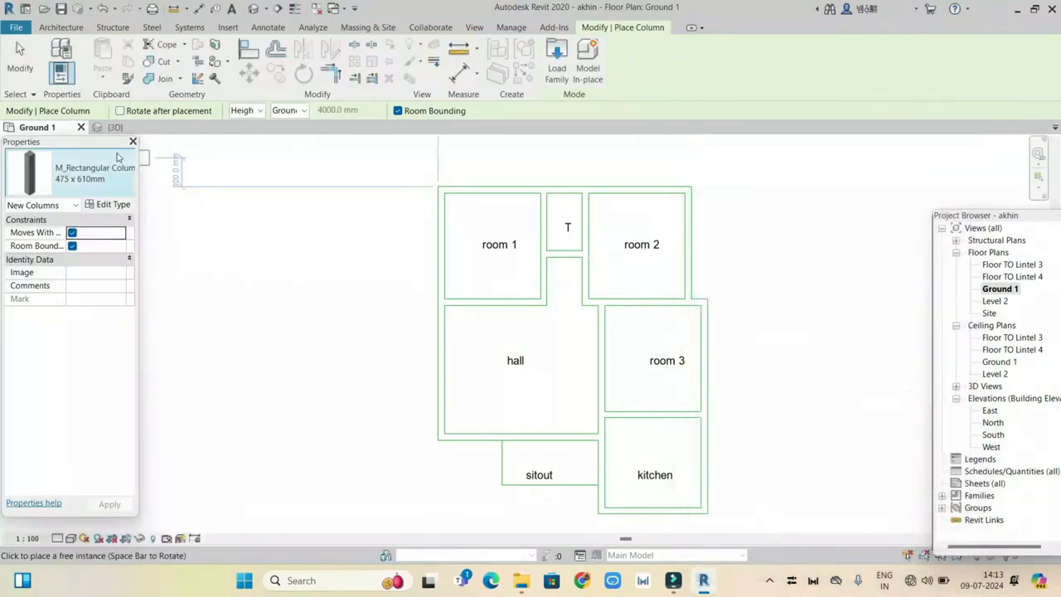
left_click(111, 204)
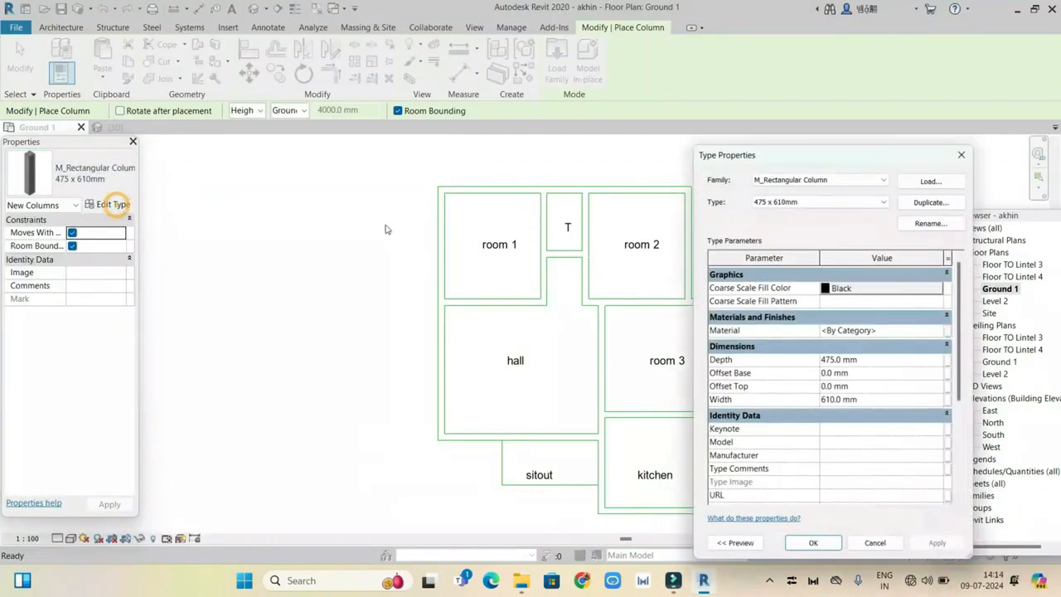
left_click(931, 203)
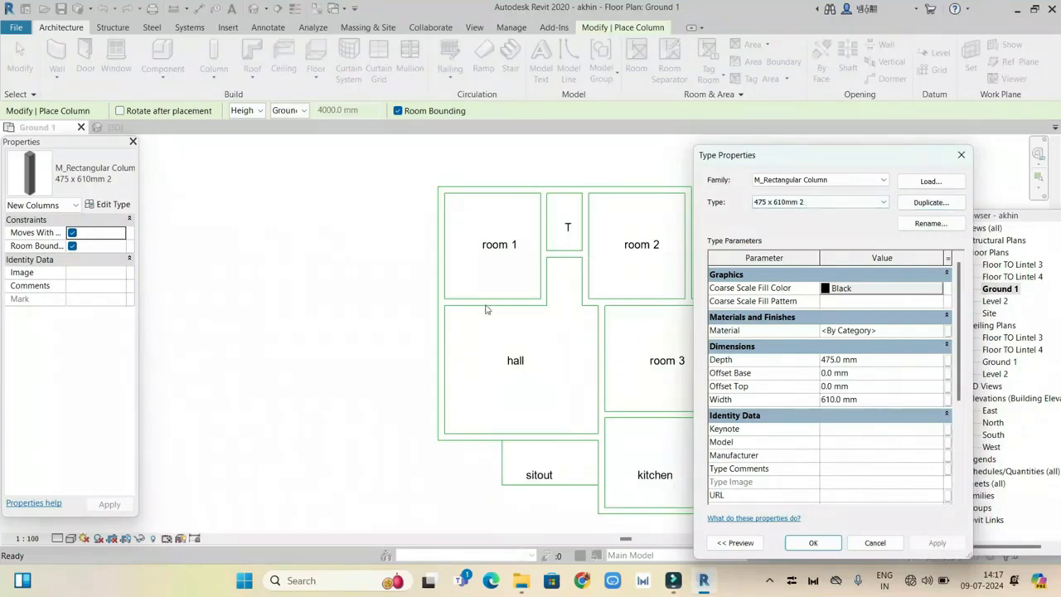
left_click(961, 155)
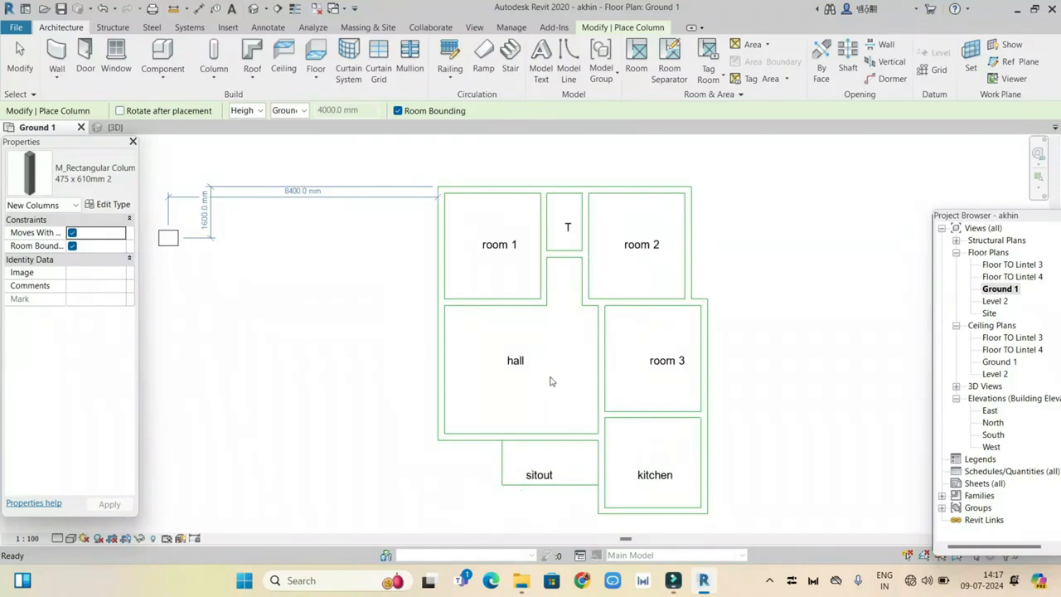
Review the type properties of 475 x 610mm 2 and duplicate it as a new column type named 475 x 610mm 3.
left_click(114, 205)
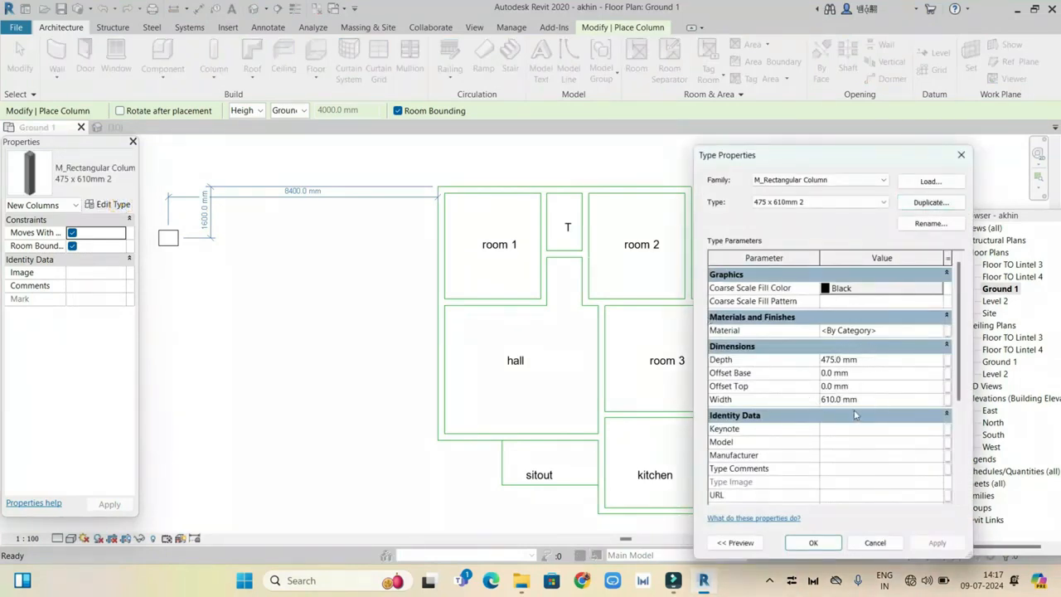
left_click(813, 542)
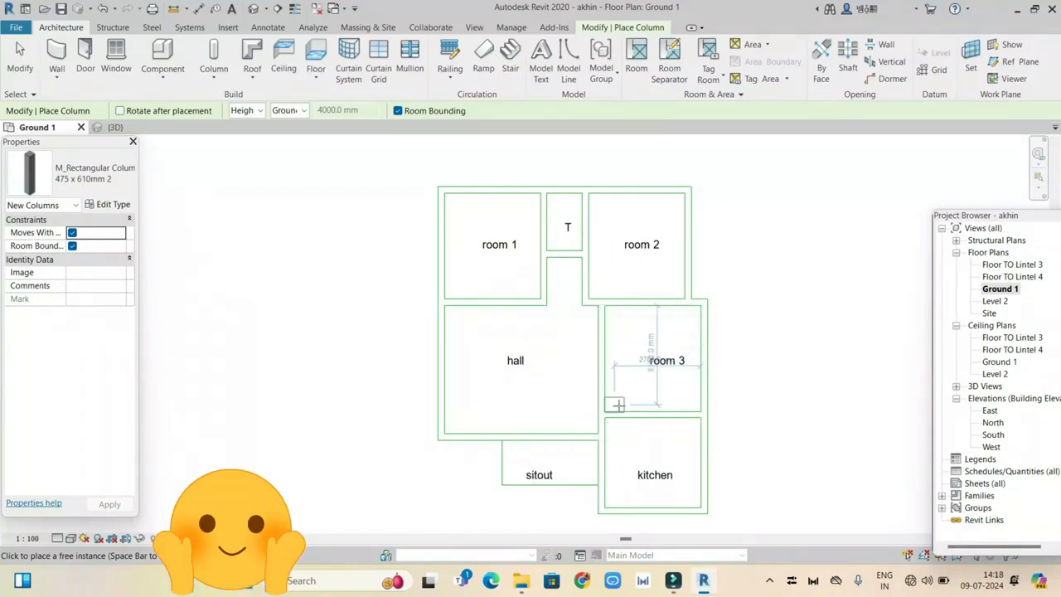
left_click(109, 205)
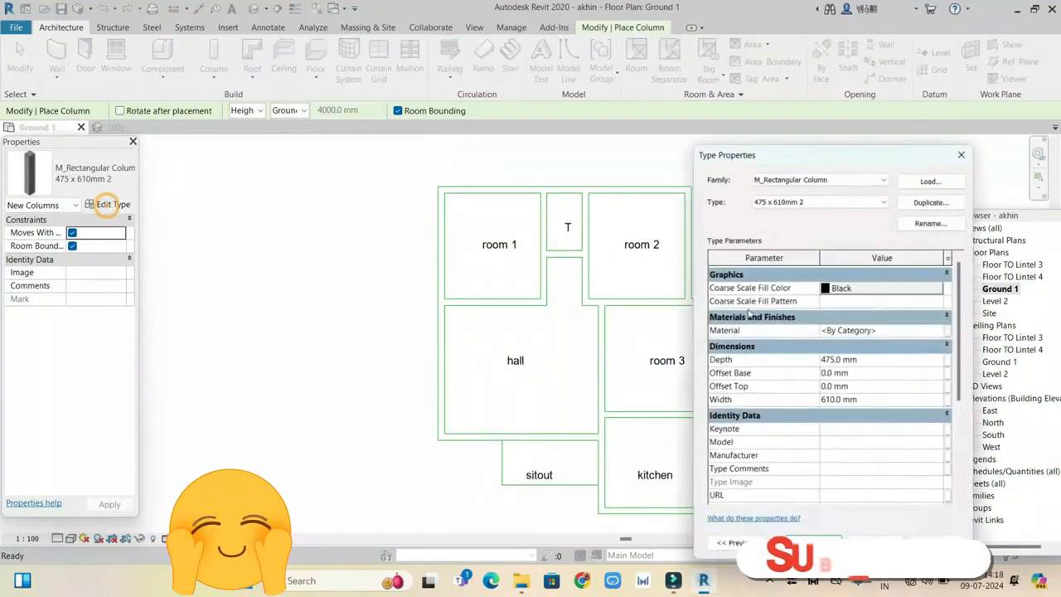
left_click(930, 203)
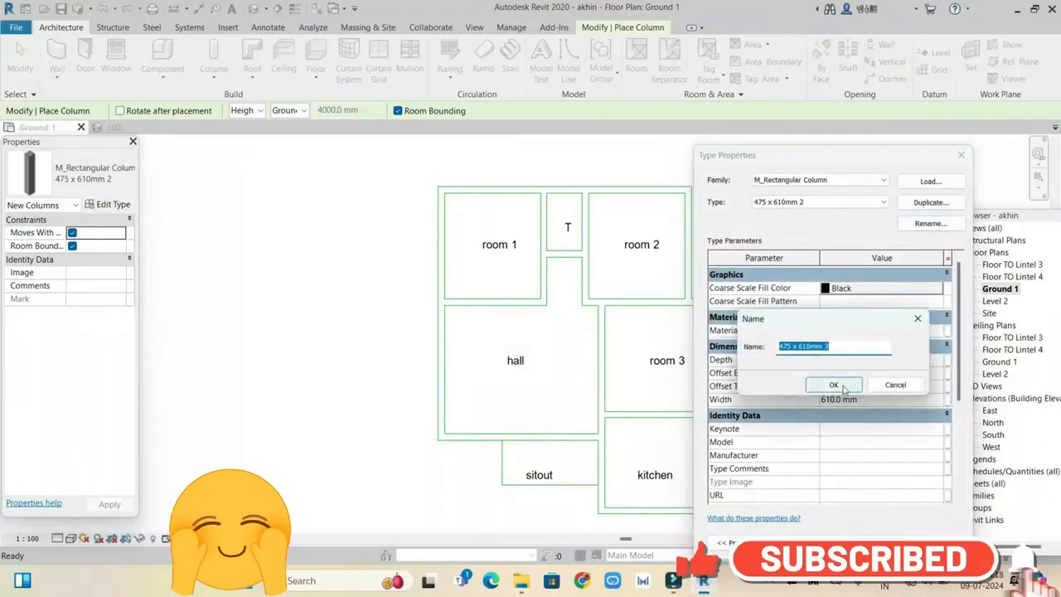
left_click(834, 385)
left_click(814, 544)
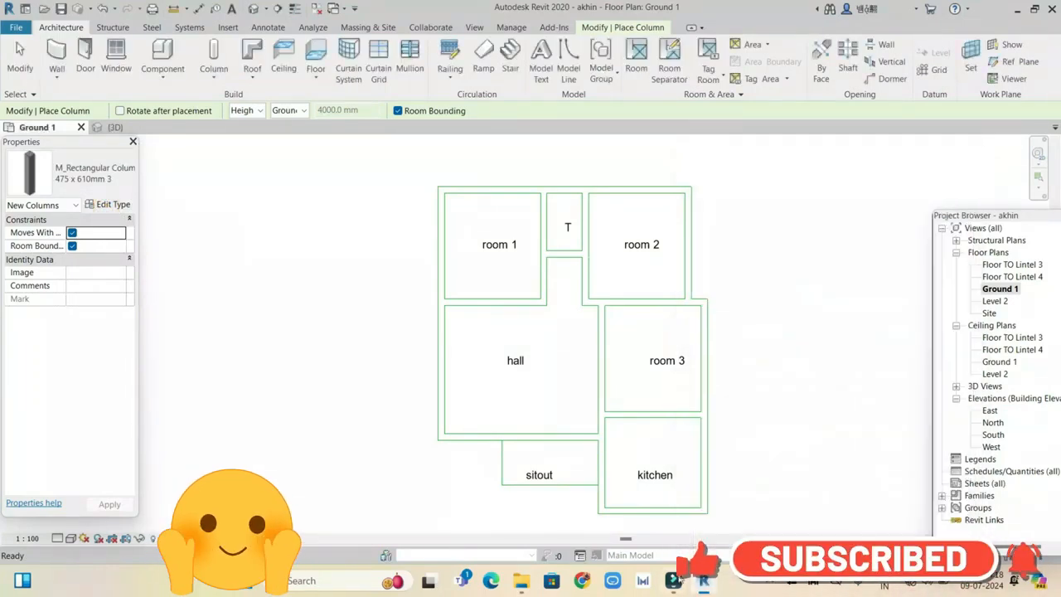